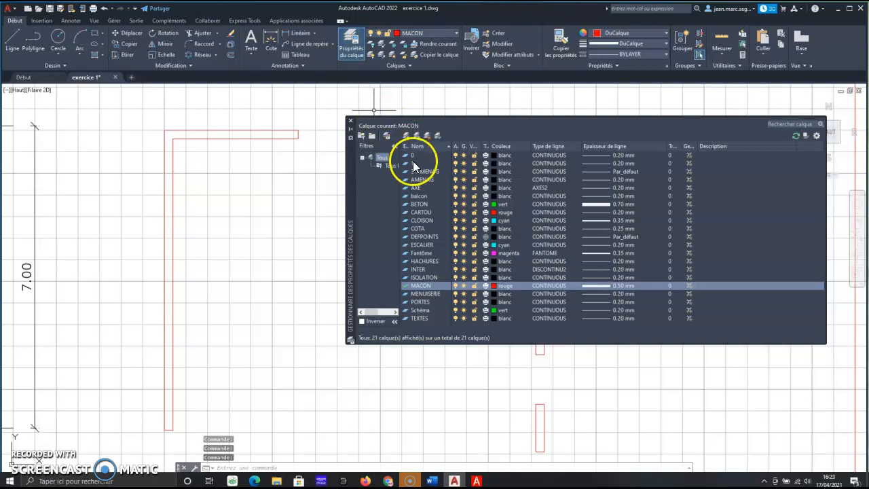
# Step: Create a new layer named FENETRES and set its colour to white (blanc)
pyautogui.click(407, 140)
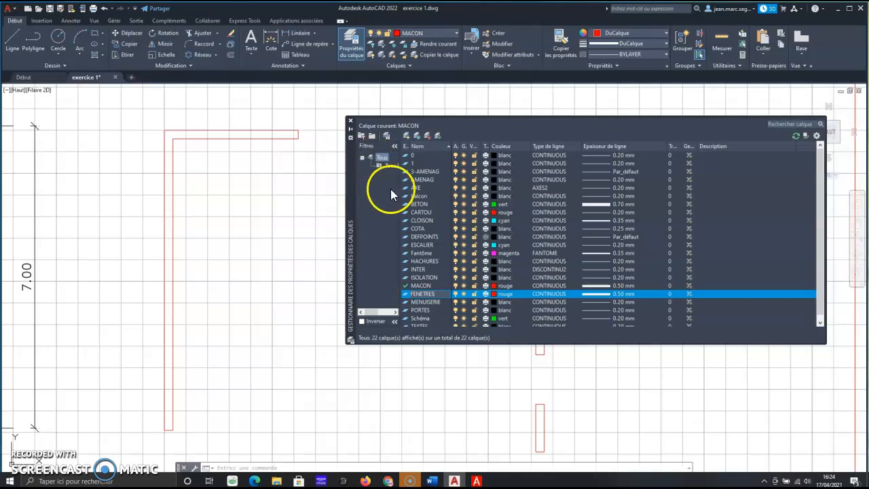
pyautogui.click(494, 293)
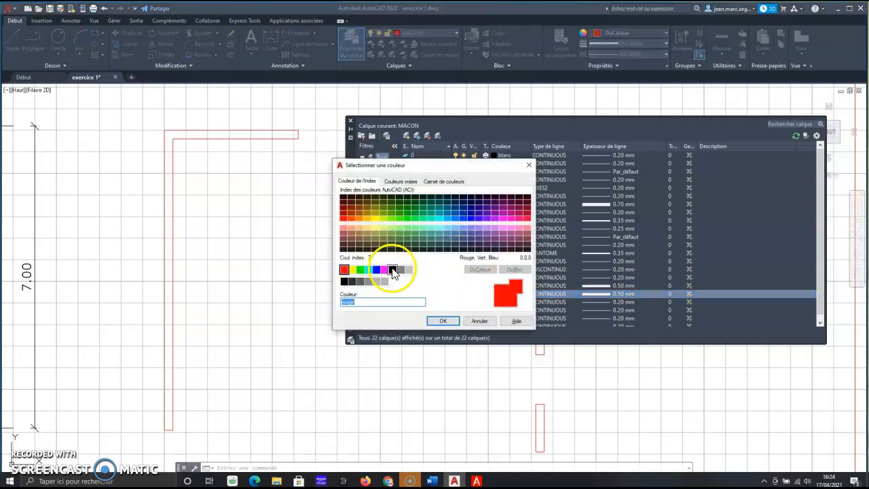
pyautogui.click(392, 270)
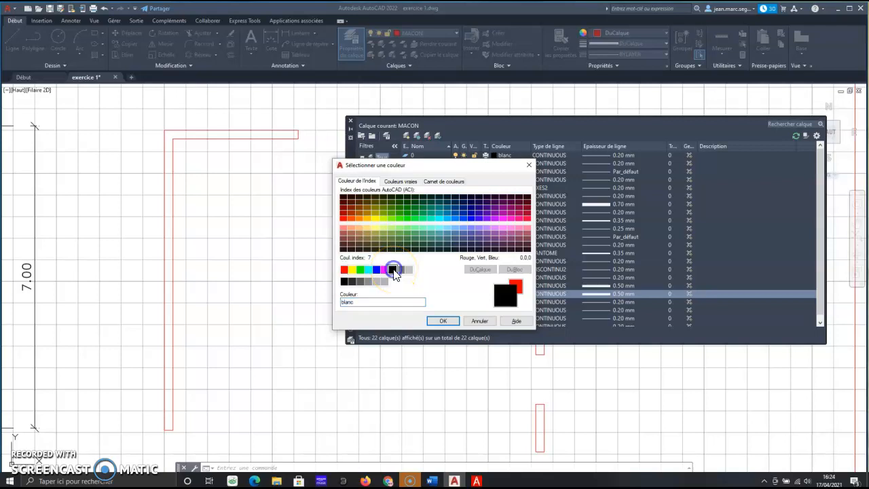
pyautogui.click(442, 321)
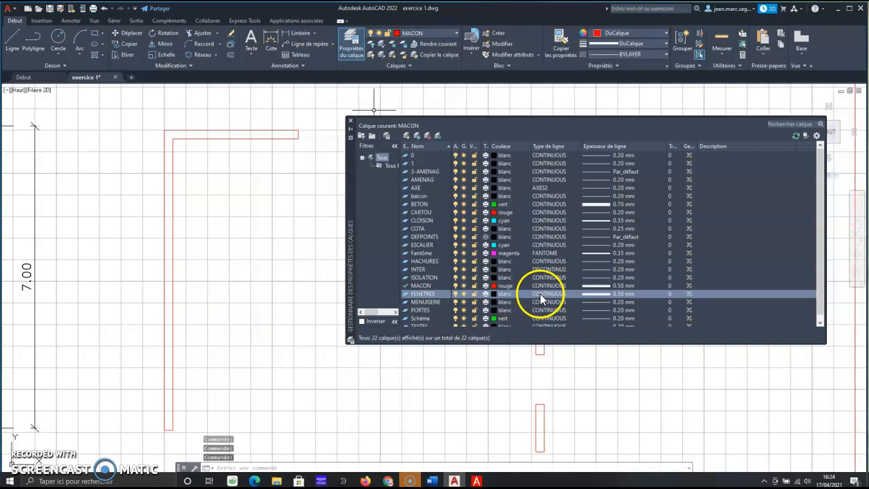
# Step: Set the FENETRES layer's lineweight to 0.20 mm and make it the current layer
pyautogui.click(601, 292)
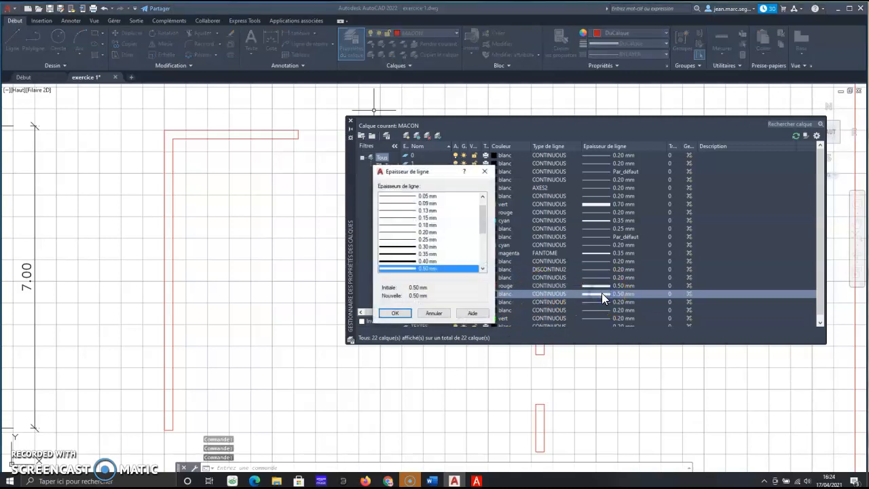
pyautogui.click(408, 232)
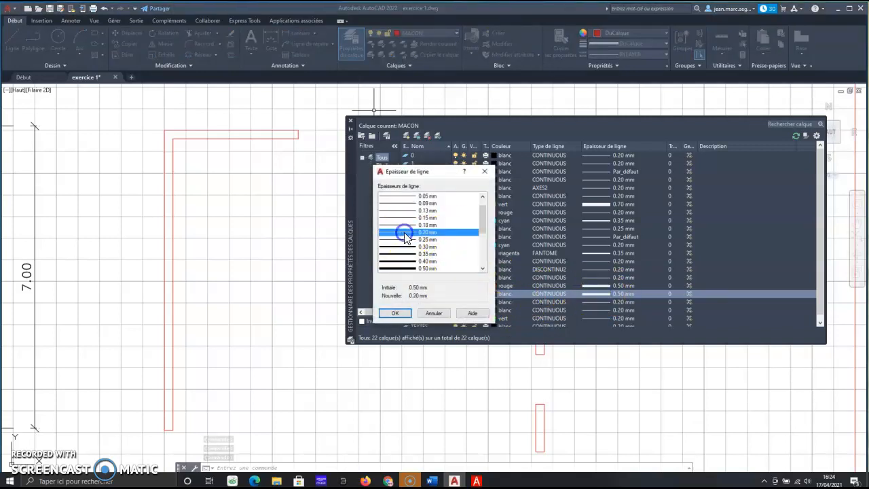
pyautogui.click(394, 314)
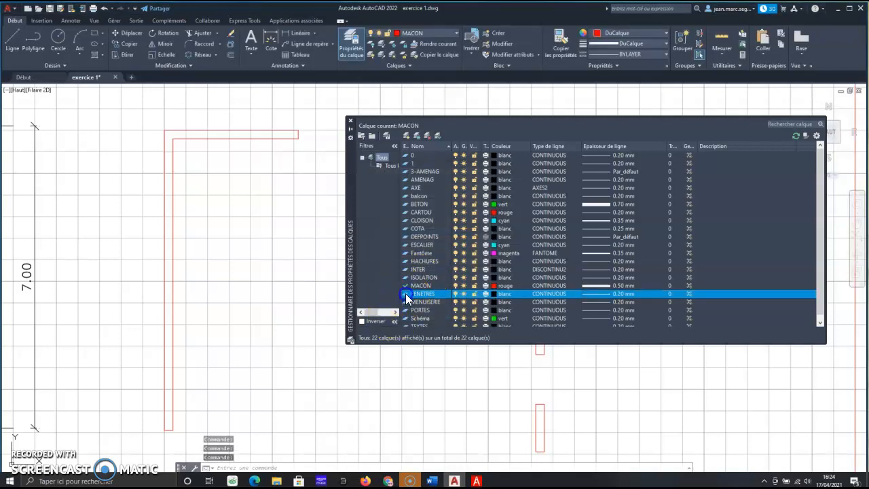
pyautogui.click(350, 120)
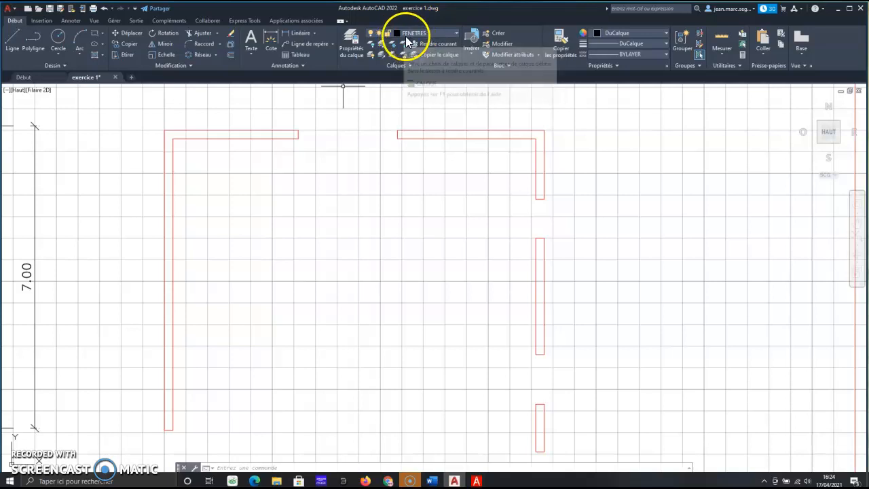
# Step: Load the Fenetreh drawing from the batiment folder as the block library
pyautogui.click(41, 20)
pyautogui.click(12, 58)
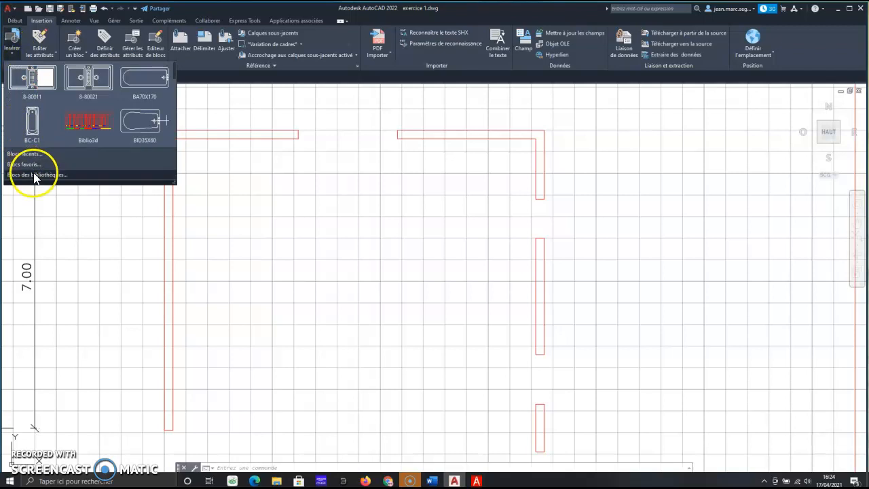
pyautogui.click(36, 175)
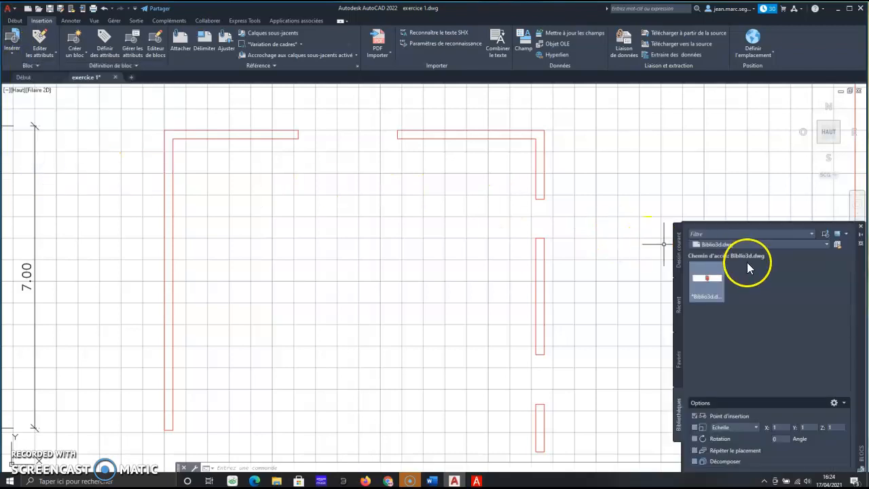
pyautogui.click(837, 244)
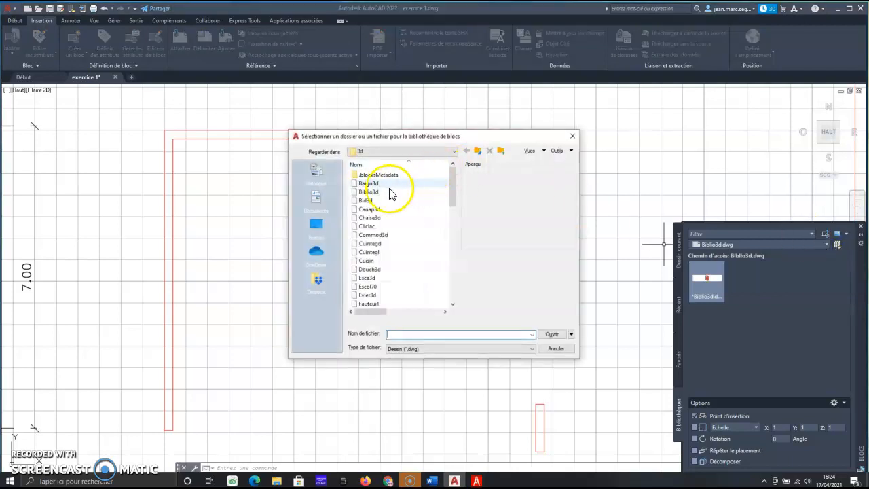
pyautogui.click(478, 151)
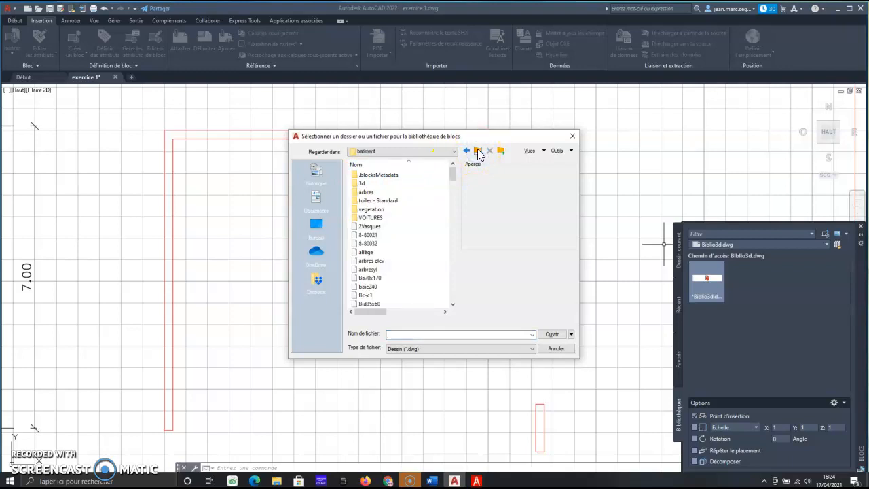
pyautogui.click(478, 151)
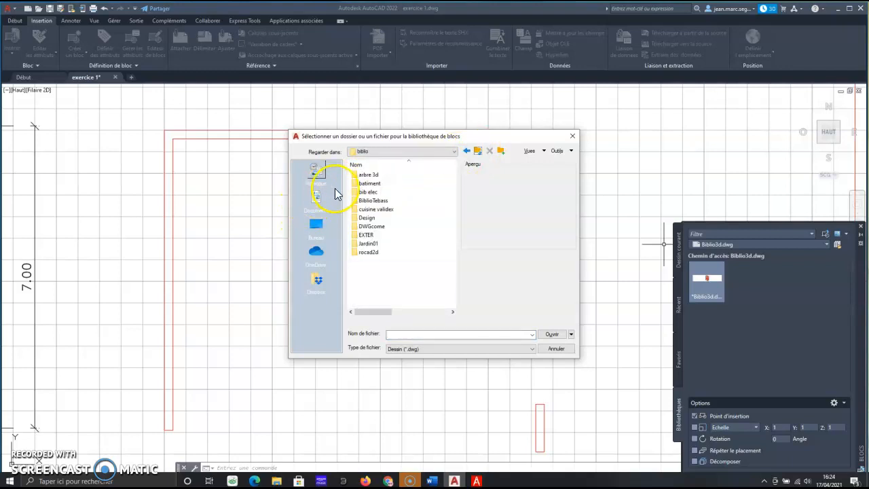
pyautogui.doubleClick(367, 183)
pyautogui.scroll(-6, 401, 237)
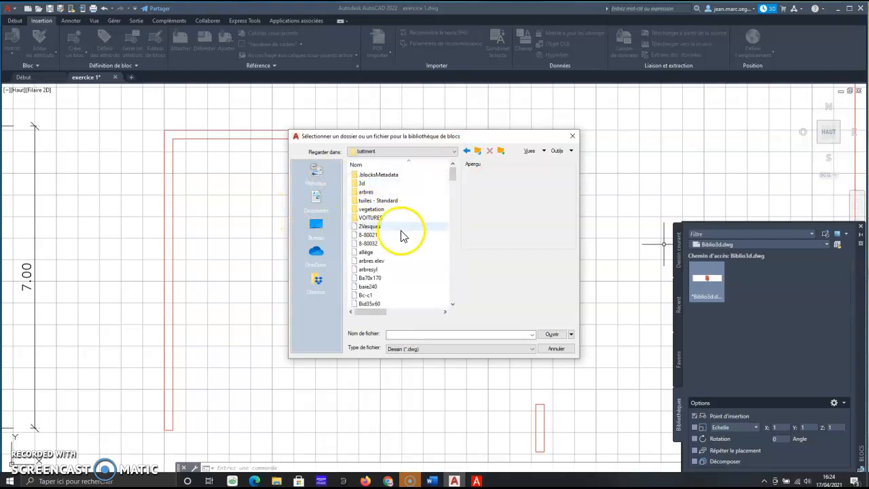
pyautogui.scroll(-10, 401, 243)
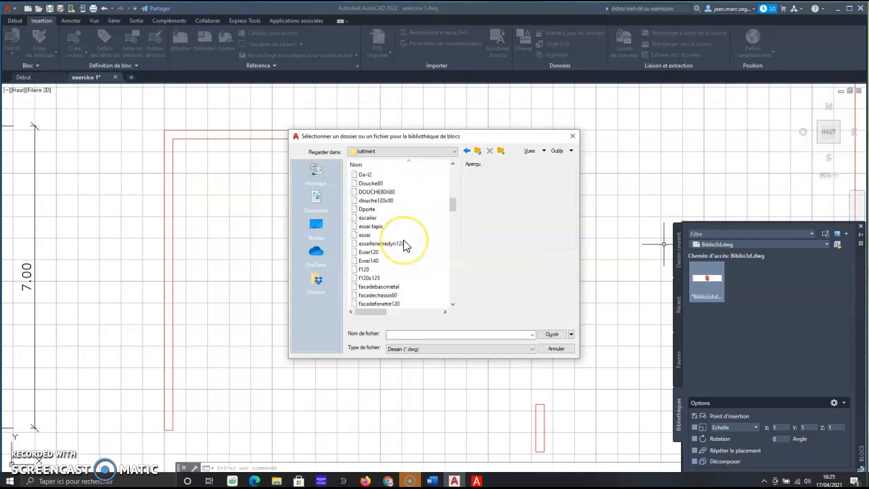
pyautogui.scroll(-2, 406, 239)
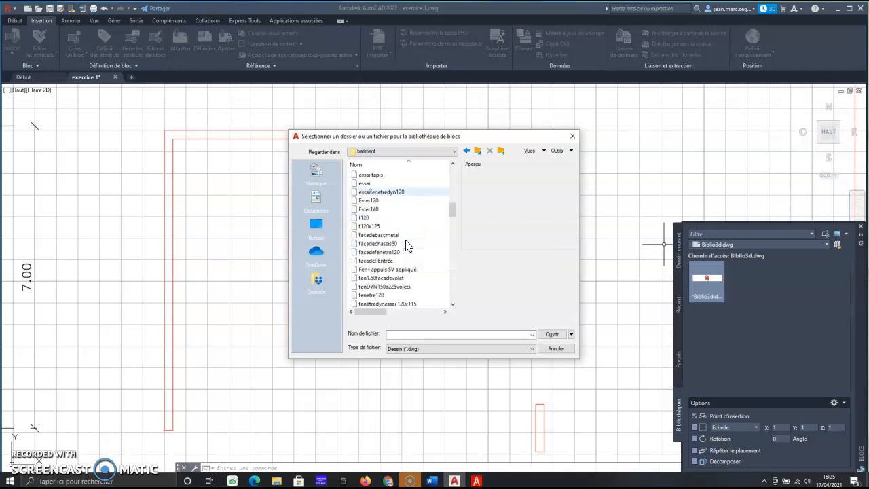
pyautogui.scroll(-2, 407, 247)
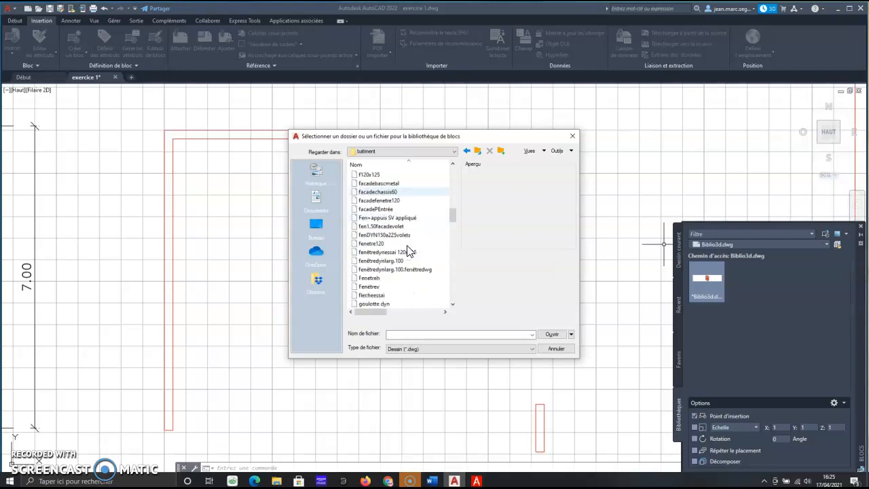
pyautogui.doubleClick(357, 278)
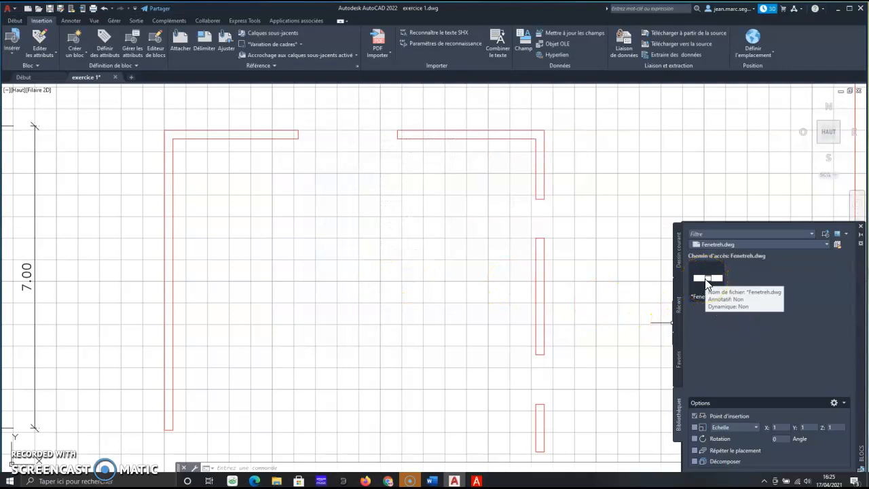
# Step: Insert the Fenetreh block without redefining it, at the outer corner of the left jamb of the upper wall's opening
pyautogui.click(705, 278)
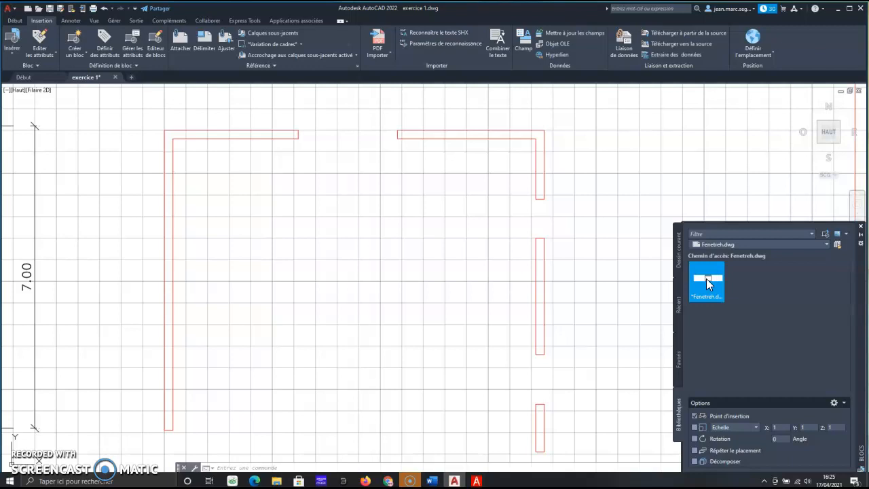
pyautogui.moveTo(705, 279); pyautogui.dragTo(604, 278)
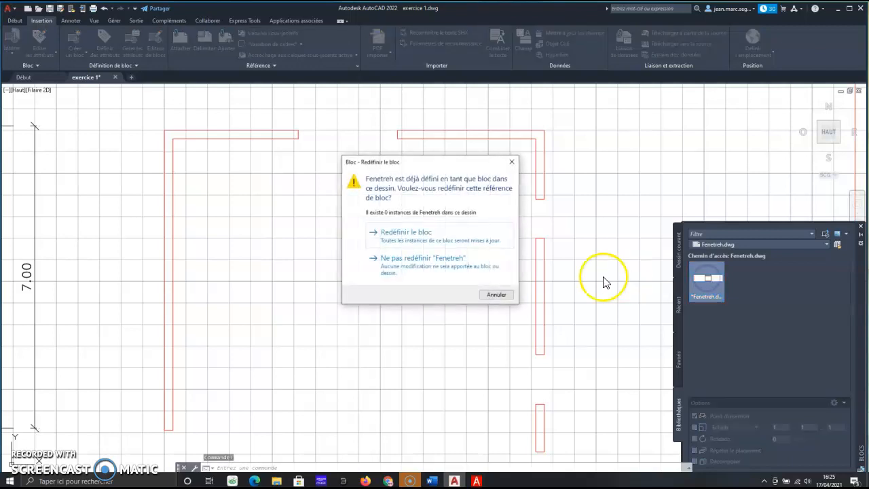
pyautogui.click(403, 261)
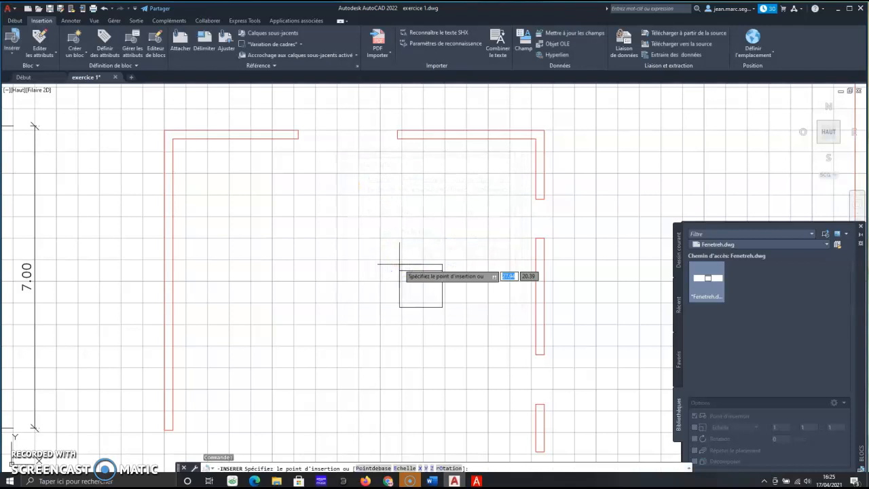
pyautogui.click(298, 129)
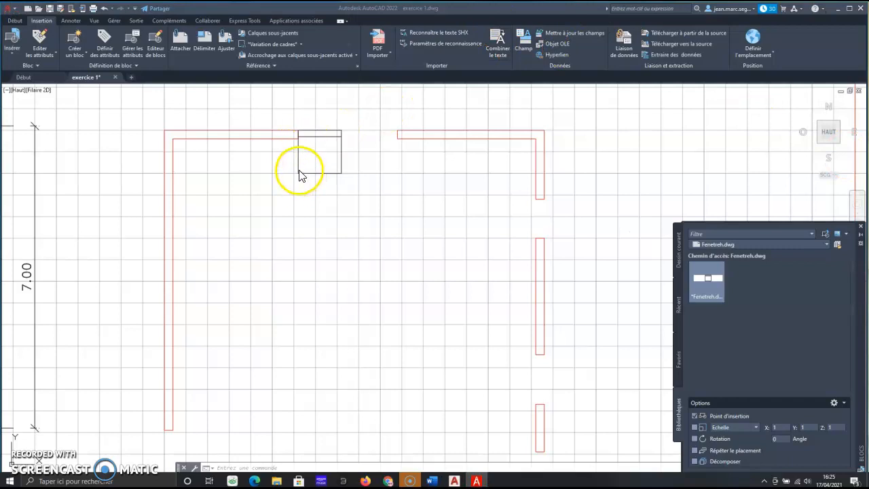
# Step: Rotate the inserted window block 180° about its insertion corner on the left jamb
pyautogui.click(313, 139)
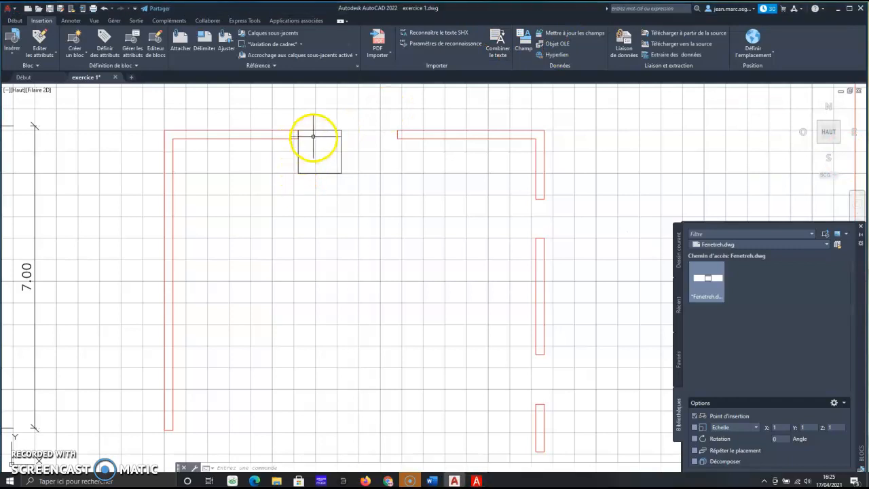
pyautogui.click(315, 130)
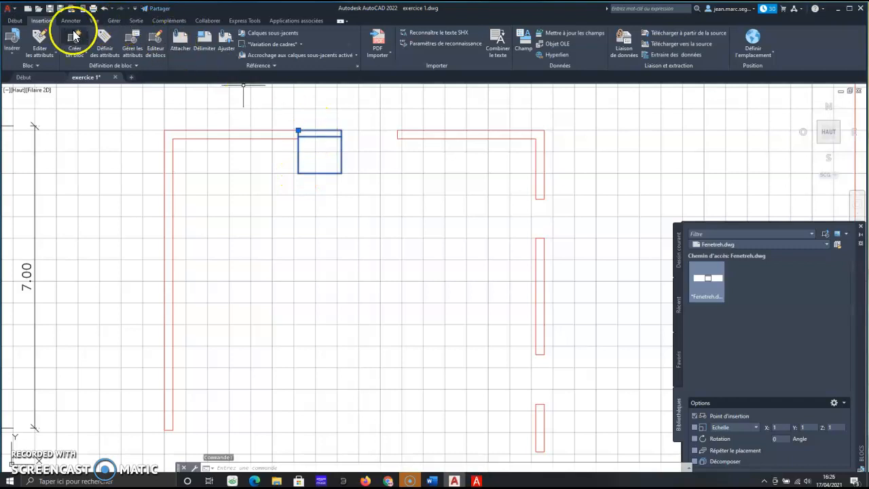
pyautogui.click(15, 20)
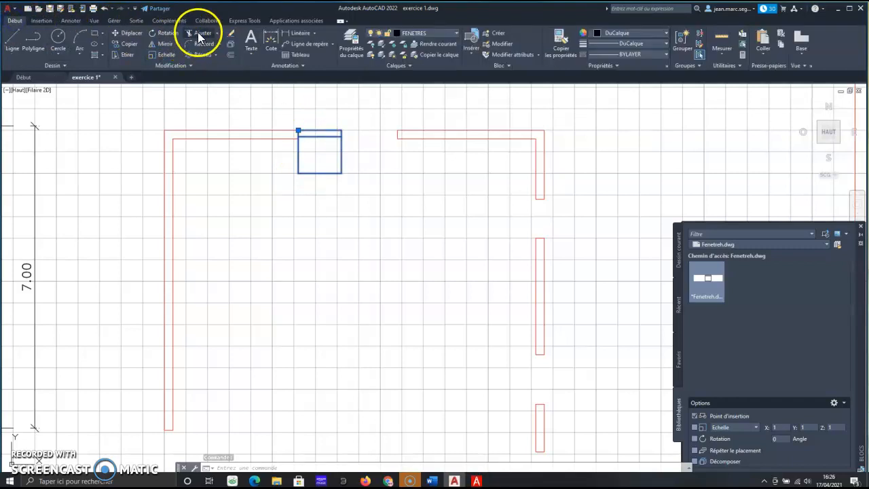
pyautogui.click(164, 33)
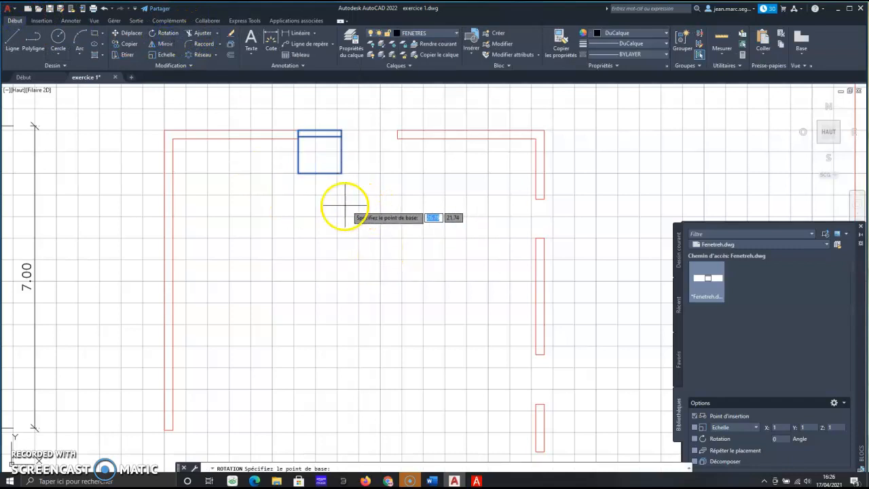
pyautogui.click(297, 131)
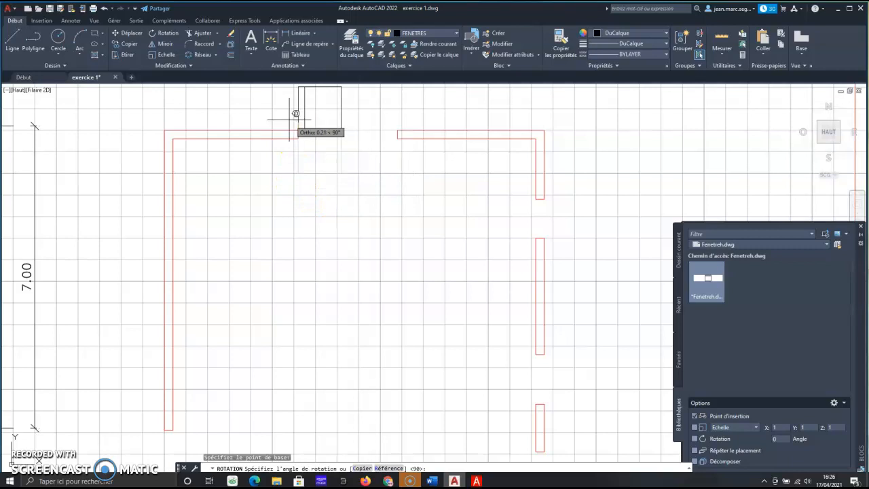
pyautogui.click(284, 120)
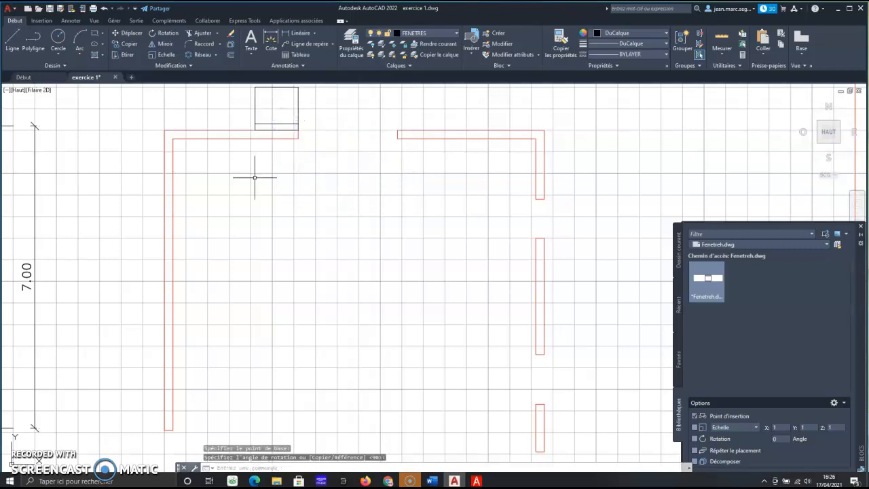
# Step: Turn off Ortho and move the window block by its lower-right corner to the inner corner of the opening's right jamb
pyautogui.click(131, 34)
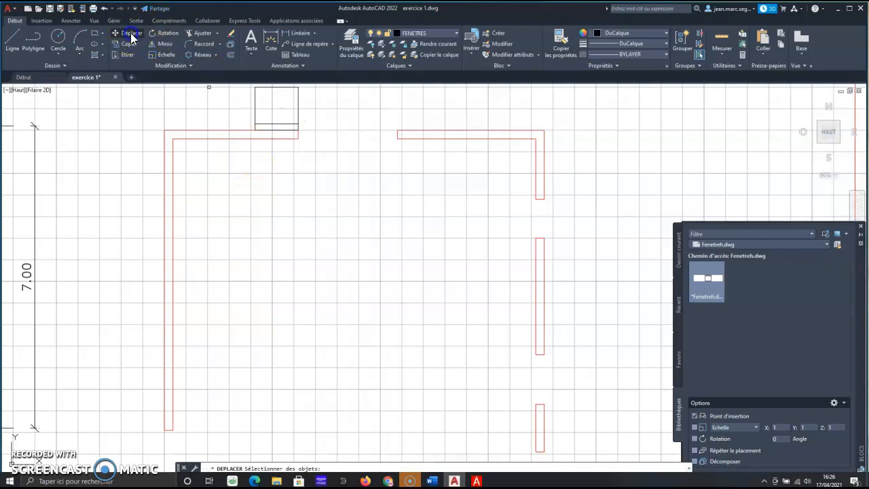
pyautogui.click(255, 103)
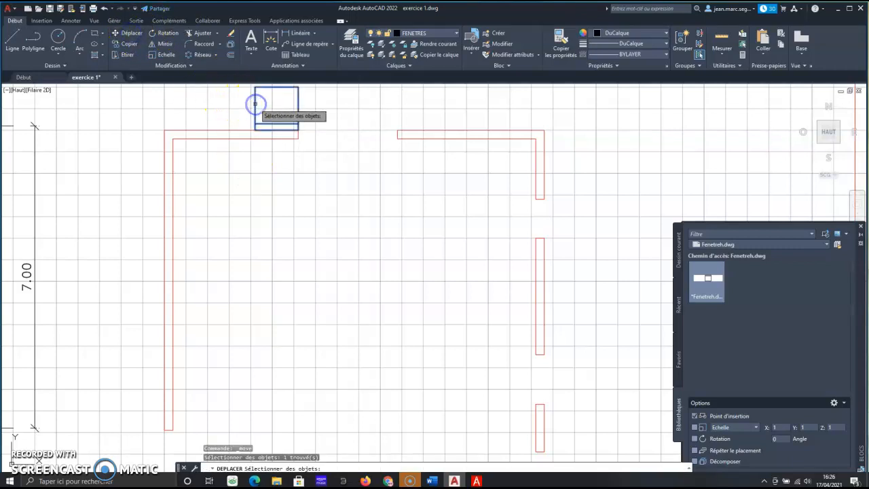
pyautogui.rightClick(256, 109)
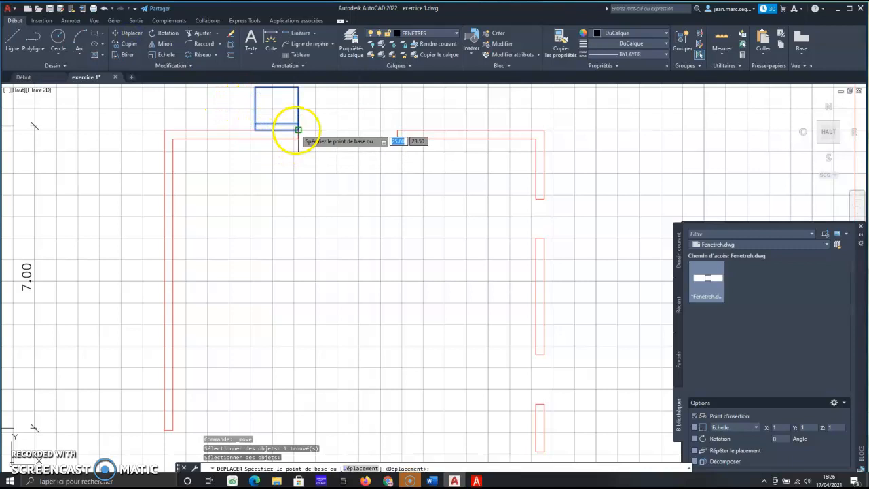
pyautogui.click(297, 129)
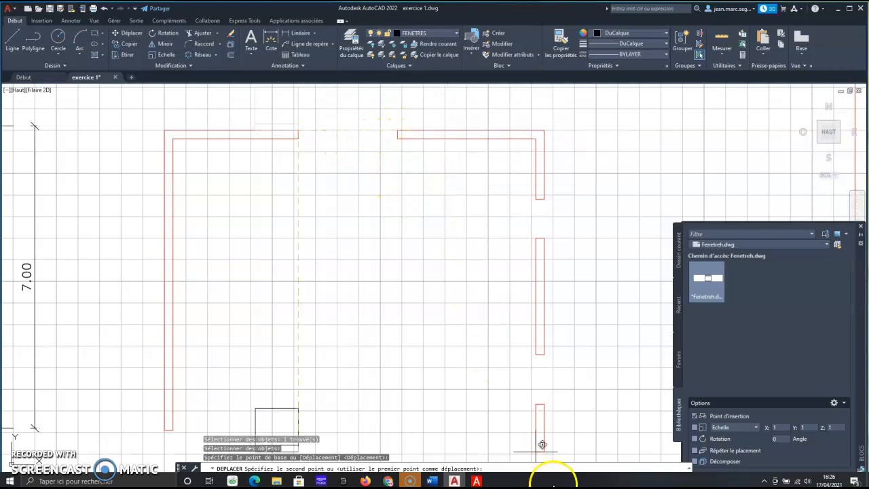
pyautogui.click(410, 480)
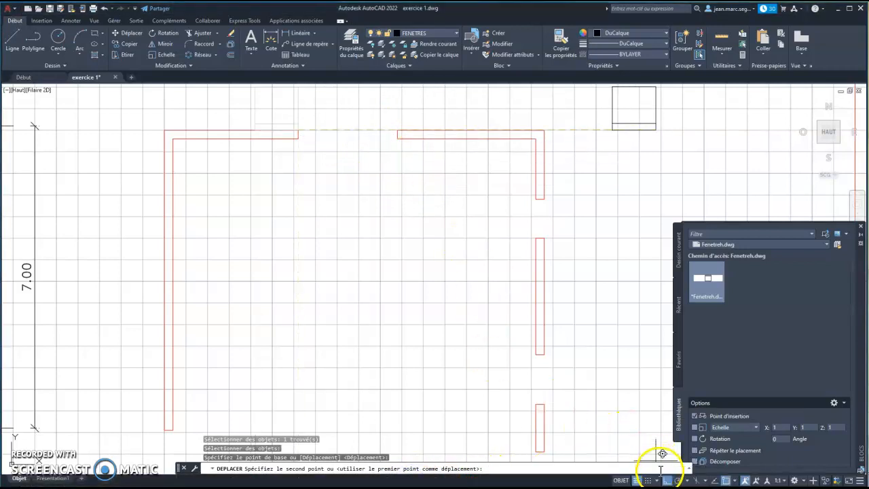
pyautogui.click(667, 480)
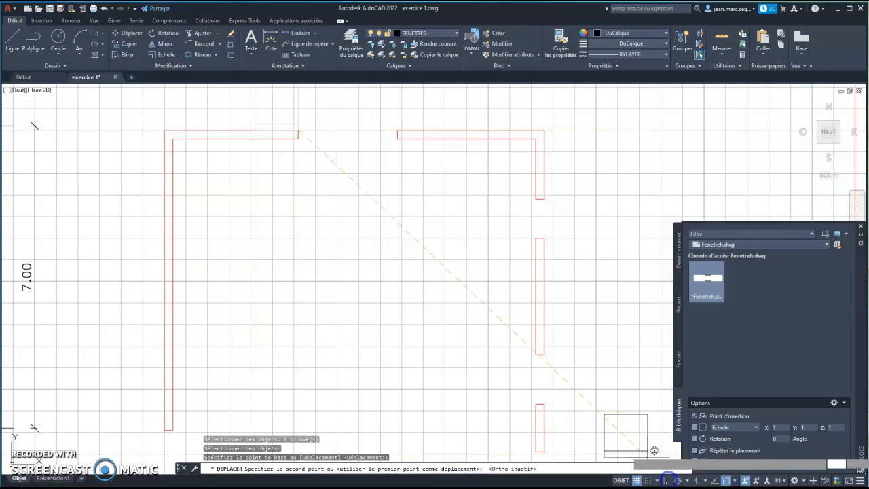
pyautogui.click(399, 138)
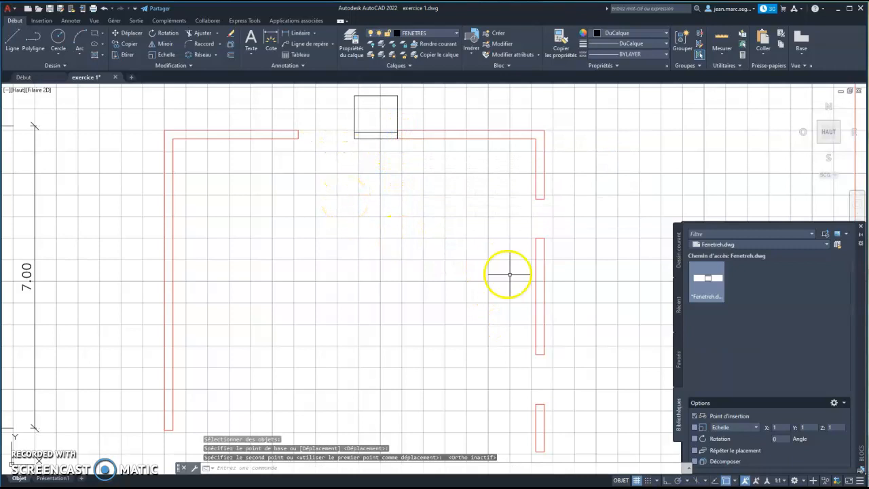
# Step: Set the block insertion scale to 2.3 in X and 0.25 in Y
pyautogui.click(800, 429)
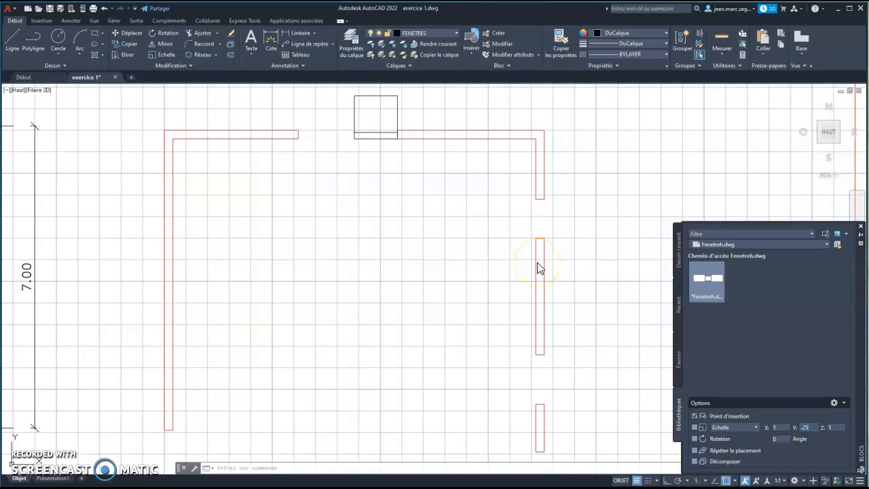
pyautogui.click(771, 427)
pyautogui.write('2.3')
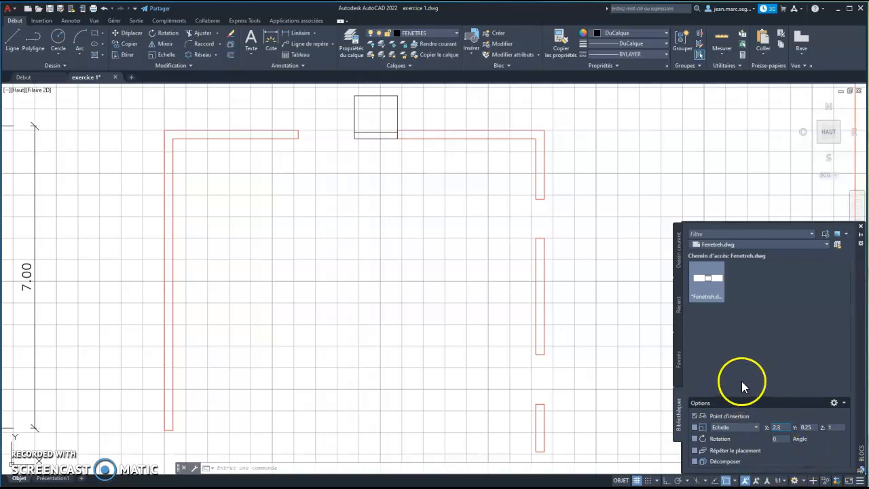
# Step: Enable on-screen scale specification for block insertion, using the non-uniform Echelle option
pyautogui.click(353, 113)
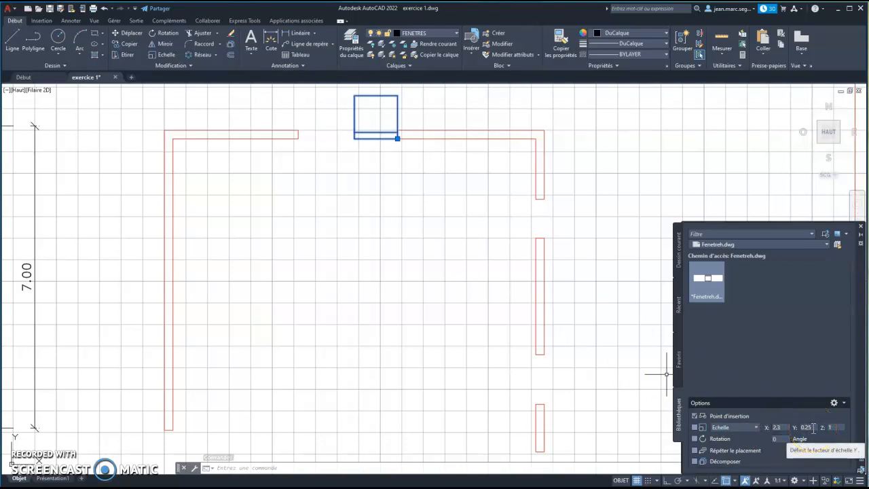
pyautogui.click(694, 427)
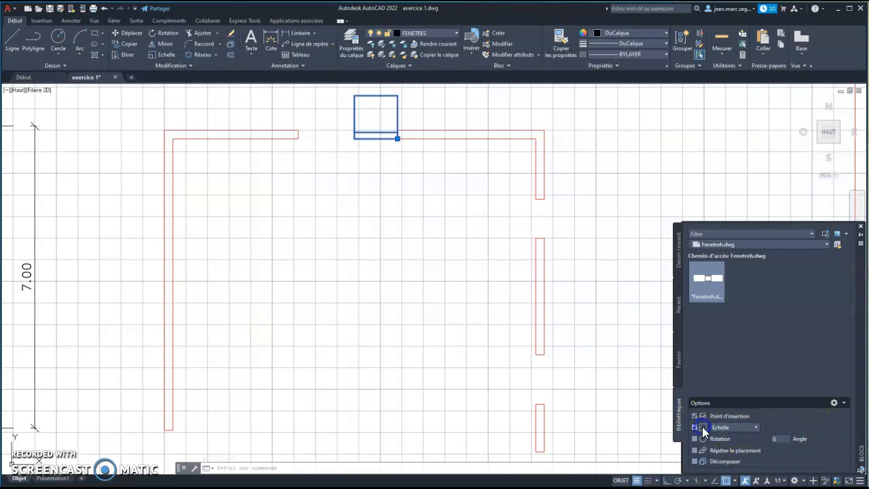
pyautogui.click(757, 428)
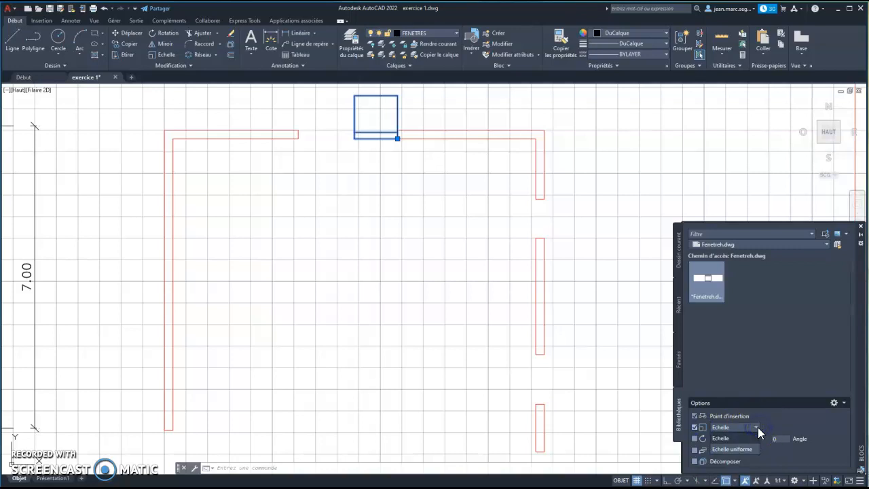
pyautogui.click(719, 438)
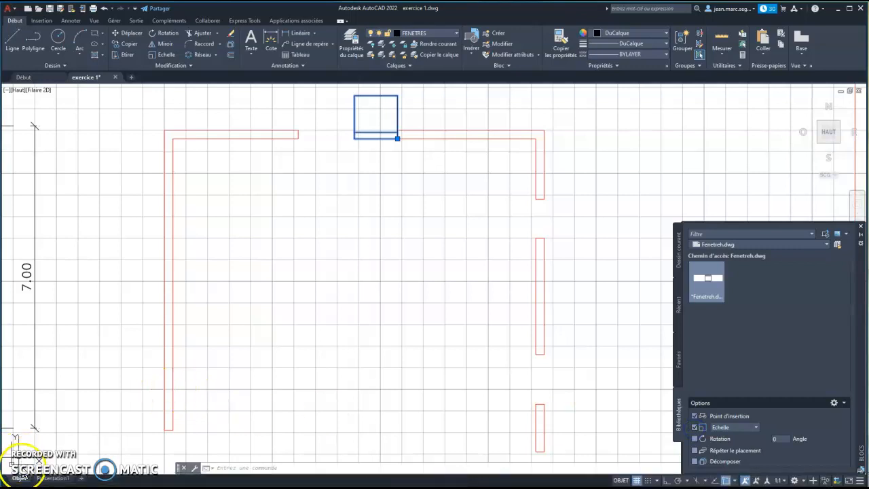
pyautogui.click(23, 475)
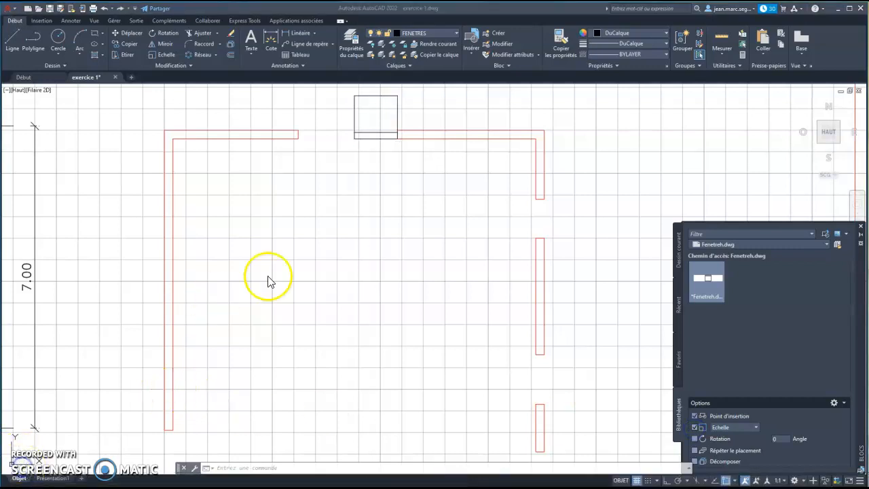
# Step: Set the upper wall window block's scale properties to 2.3 in X and 0.25 in Y, and deselect it
pyautogui.click(357, 127)
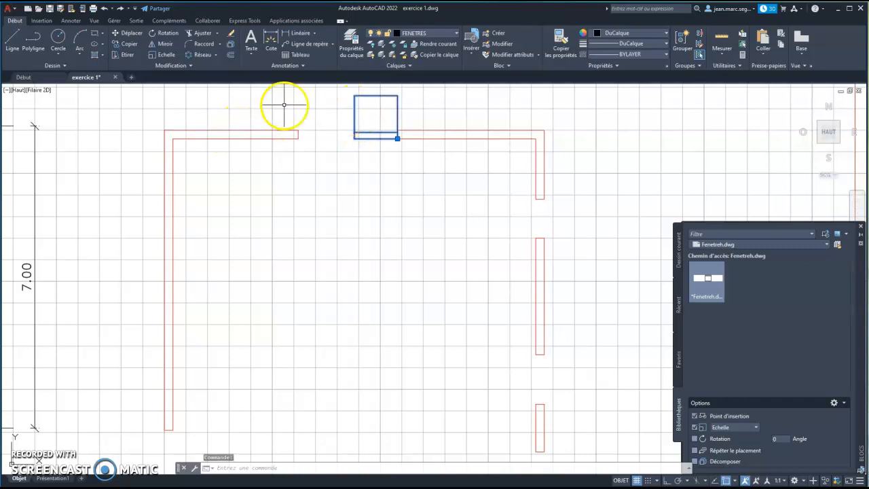
pyautogui.rightClick(284, 104)
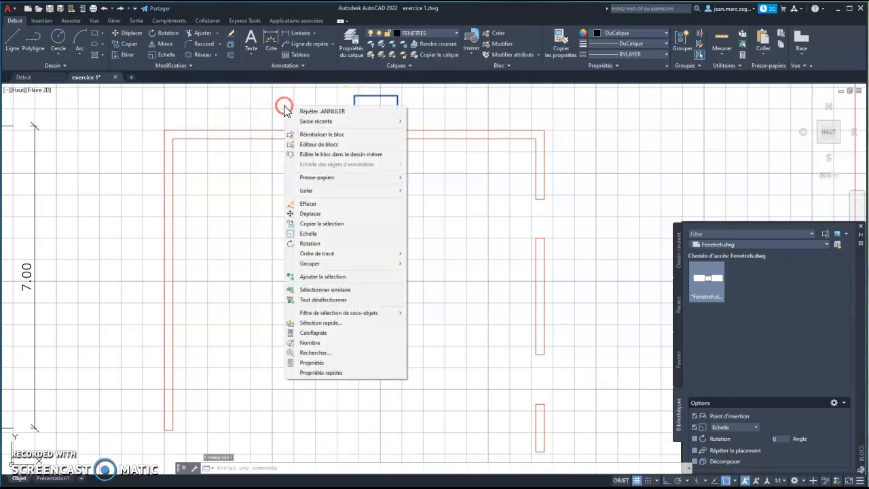
pyautogui.click(313, 364)
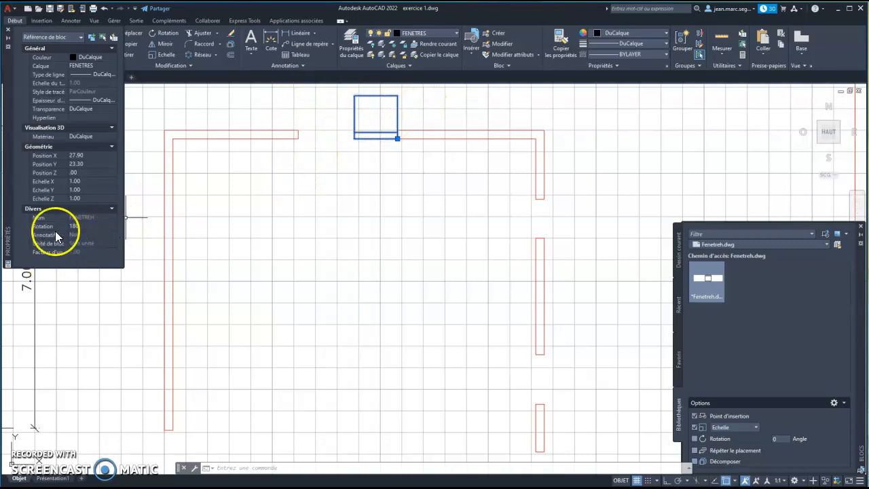
pyautogui.click(82, 180)
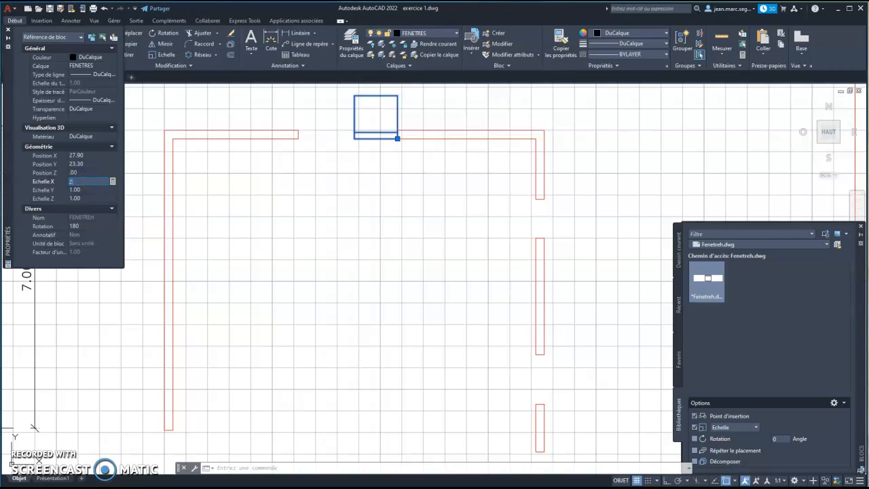
pyautogui.write('2.3')
pyautogui.press('Tab')
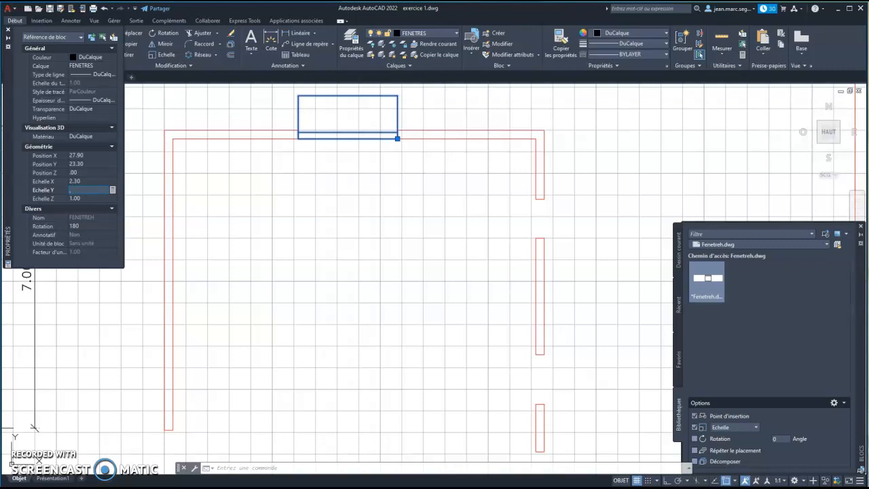
pyautogui.press('Tab')
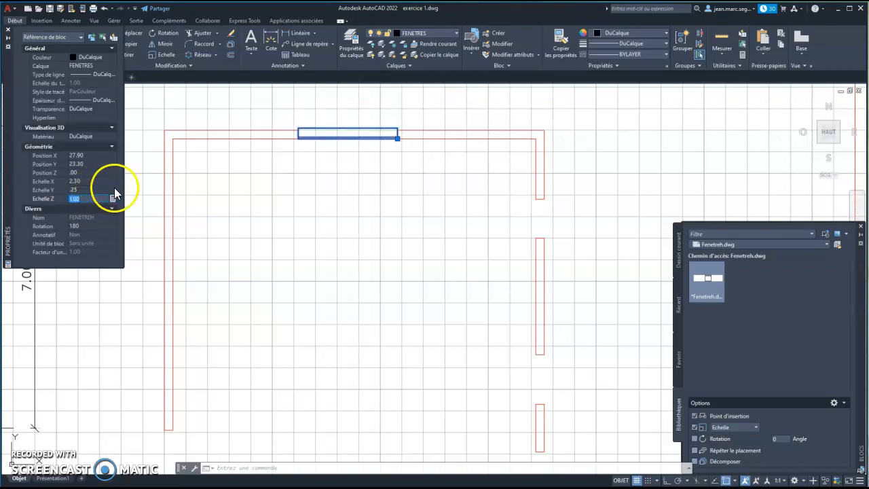
pyautogui.press('Escape')
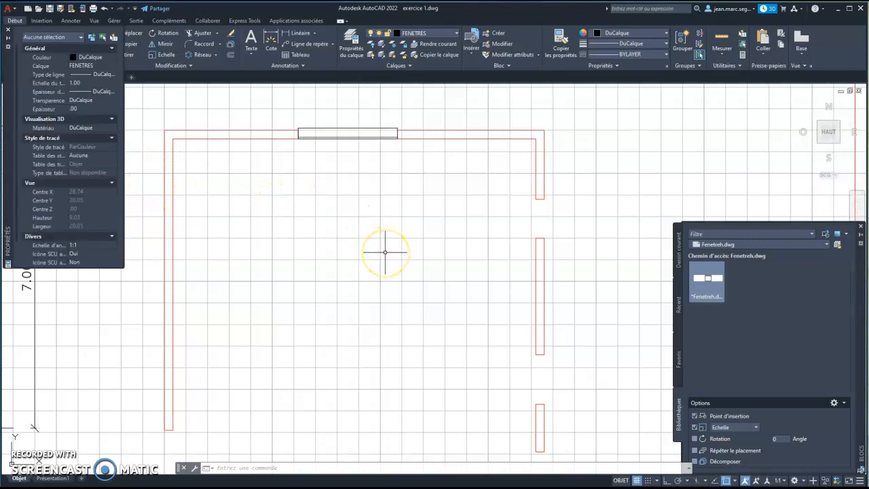
pyautogui.moveTo(362, 285)
pyautogui.mouseDown(button='middle')
pyautogui.moveTo(359, 260)
pyautogui.moveTo(361, 267)
pyautogui.mouseUp(button='middle')
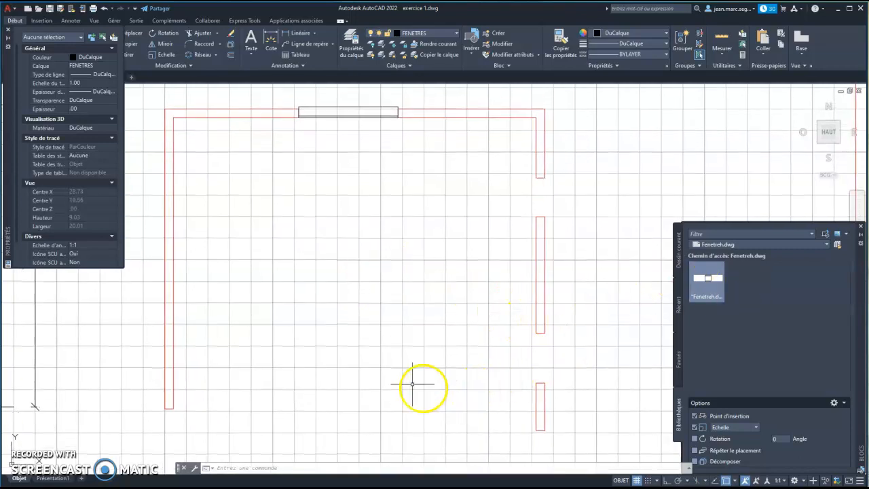
pyautogui.moveTo(356, 348); pyautogui.dragTo(372, 200, button='middle')
pyautogui.moveTo(374, 230)
pyautogui.mouseDown(button='middle')
pyautogui.moveTo(360, 345)
pyautogui.moveTo(352, 309)
pyautogui.moveTo(373, 121)
pyautogui.mouseUp(button='middle')
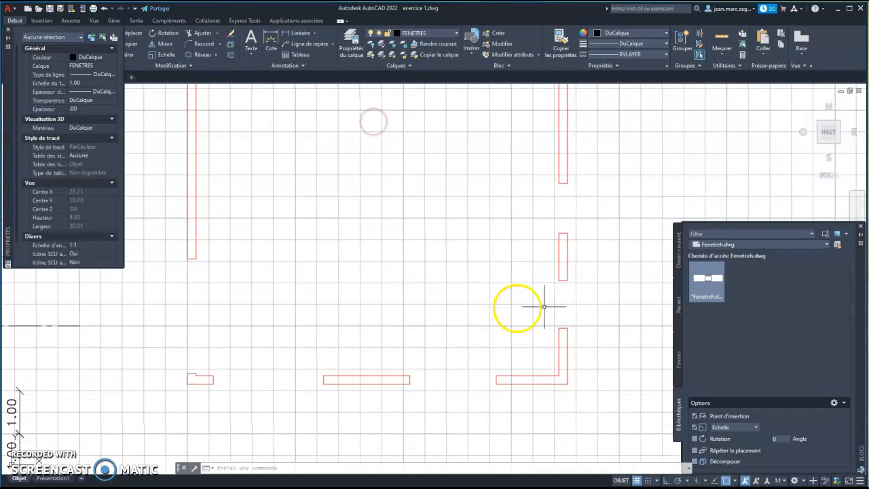
pyautogui.moveTo(481, 200); pyautogui.dragTo(484, 298)
pyautogui.moveTo(444, 197); pyautogui.dragTo(438, 359, button='middle')
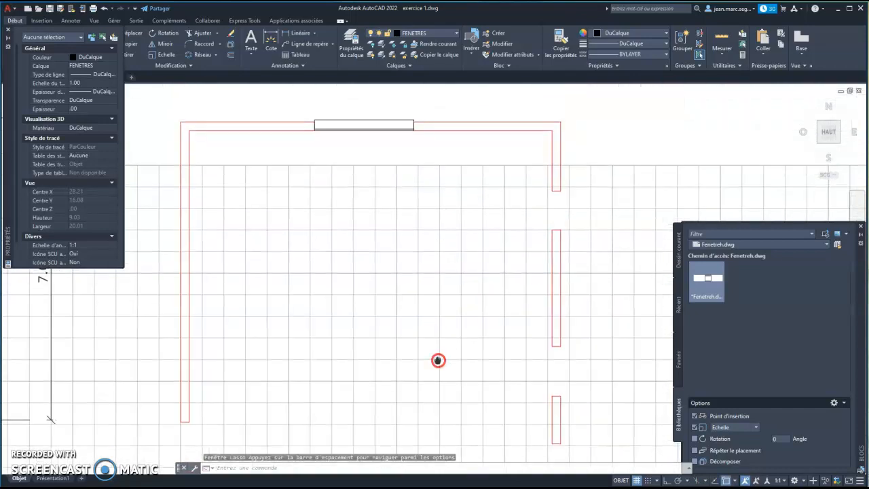
pyautogui.moveTo(469, 264)
pyautogui.mouseDown(button='middle')
pyautogui.moveTo(430, 264)
pyautogui.moveTo(438, 145)
pyautogui.mouseUp(button='middle')
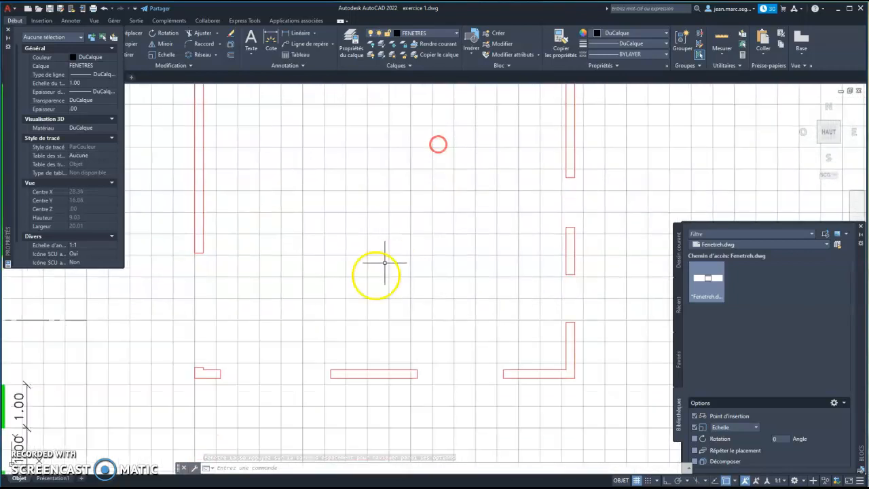